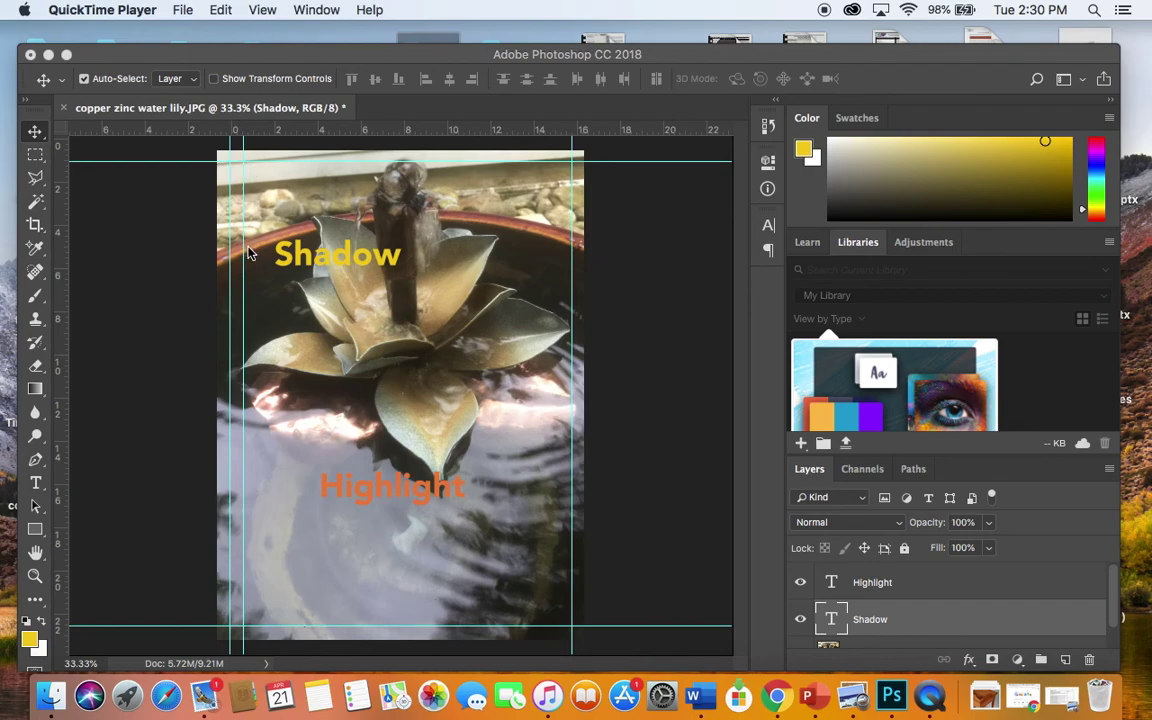
# - Drag the inner left margin guide across to sit just inside the right margin guide
pyautogui.click(35, 133)
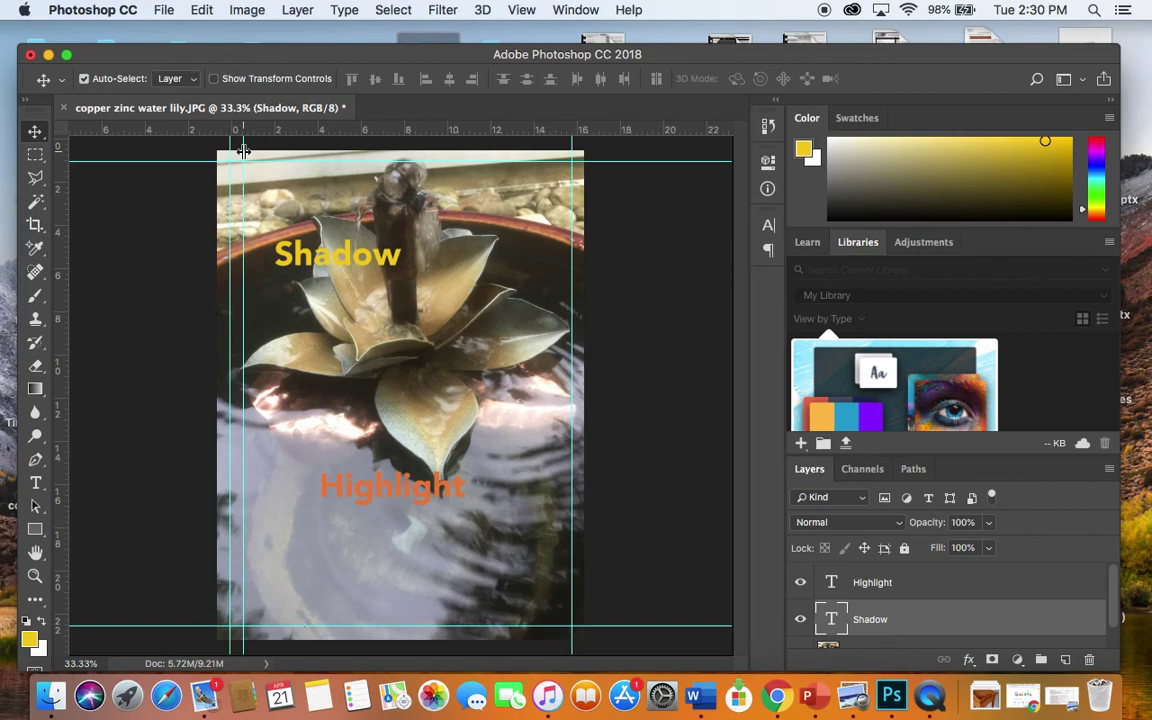
pyautogui.moveTo(243, 150); pyautogui.dragTo(562, 164)
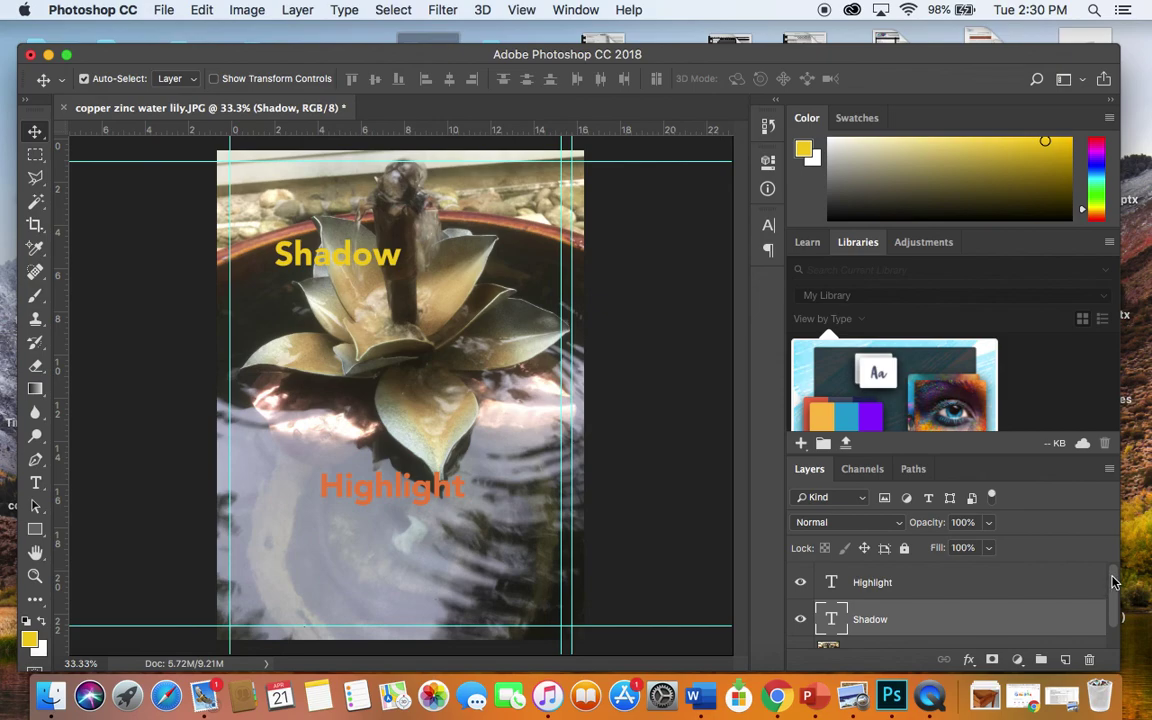
pyautogui.moveTo(1113, 581); pyautogui.dragTo(1111, 599)
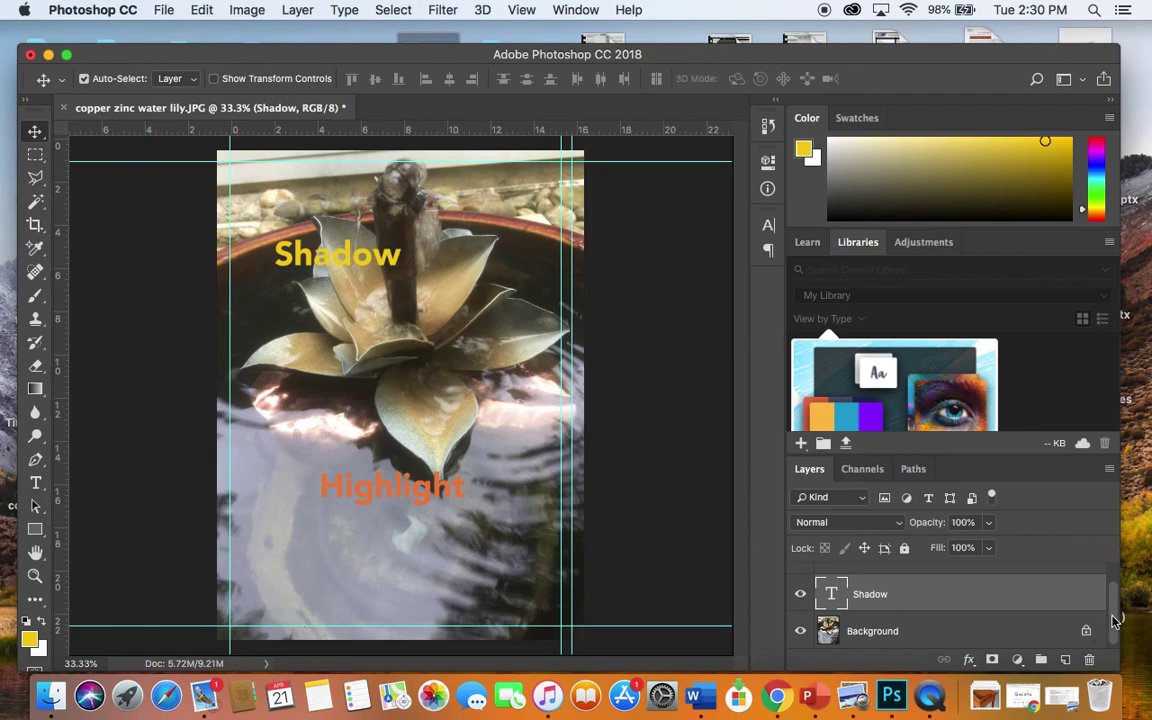
pyautogui.moveTo(1109, 620); pyautogui.dragTo(1113, 606)
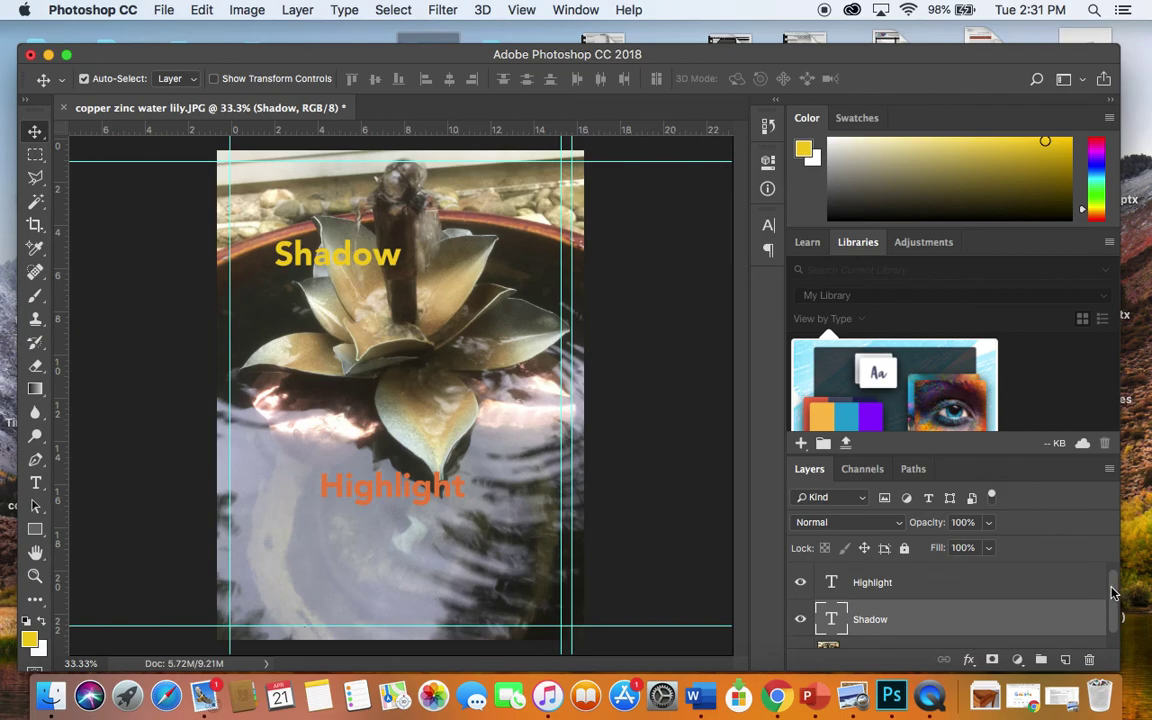
pyautogui.scroll(-1, 1112, 592)
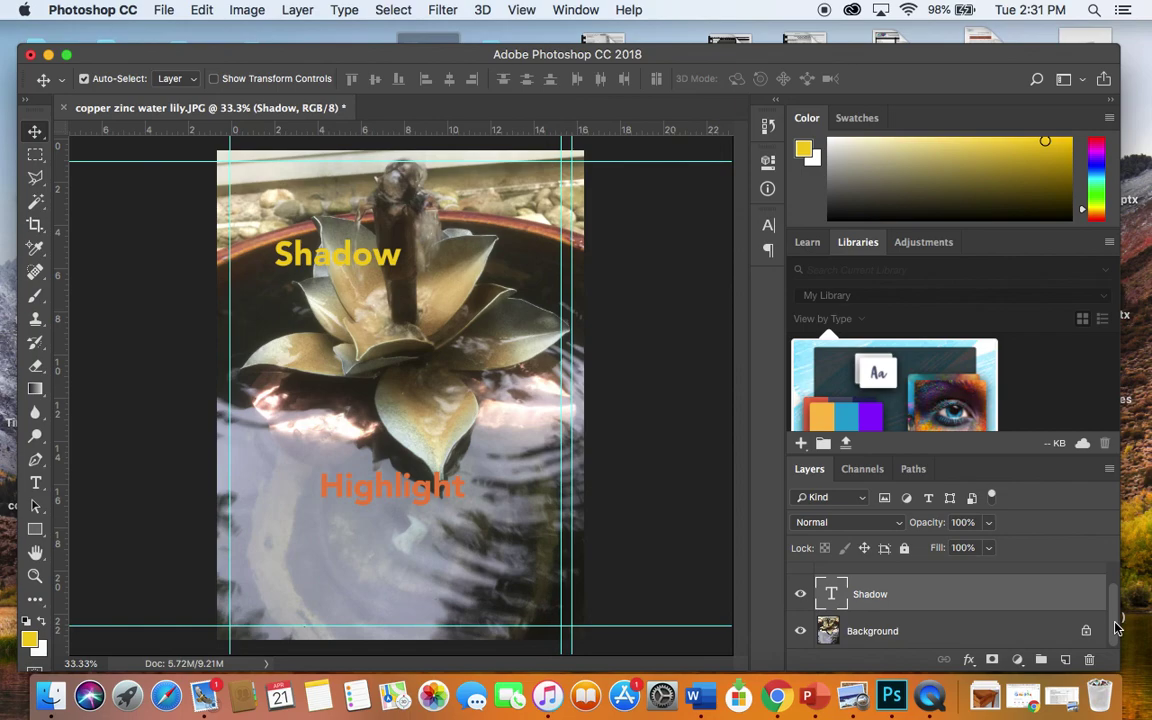
pyautogui.moveTo(1117, 627); pyautogui.dragTo(1113, 591)
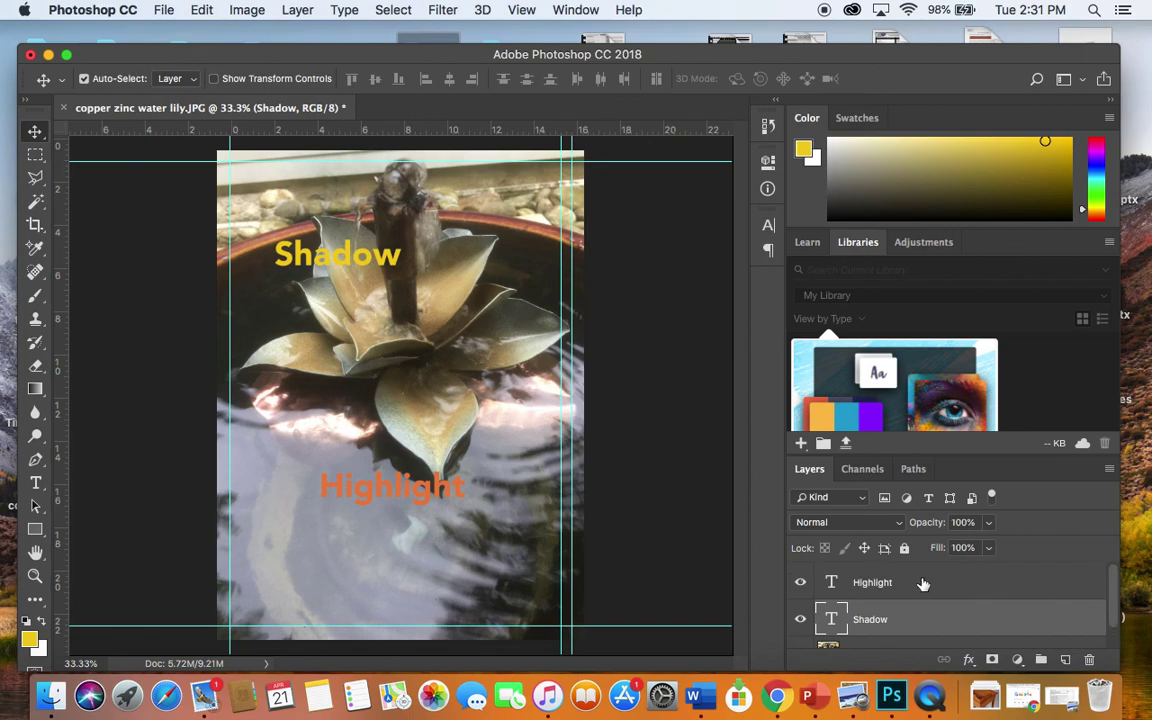
# - Select the Highlight layer, undo a trial drag, then nudge it left and back right
pyautogui.click(923, 584)
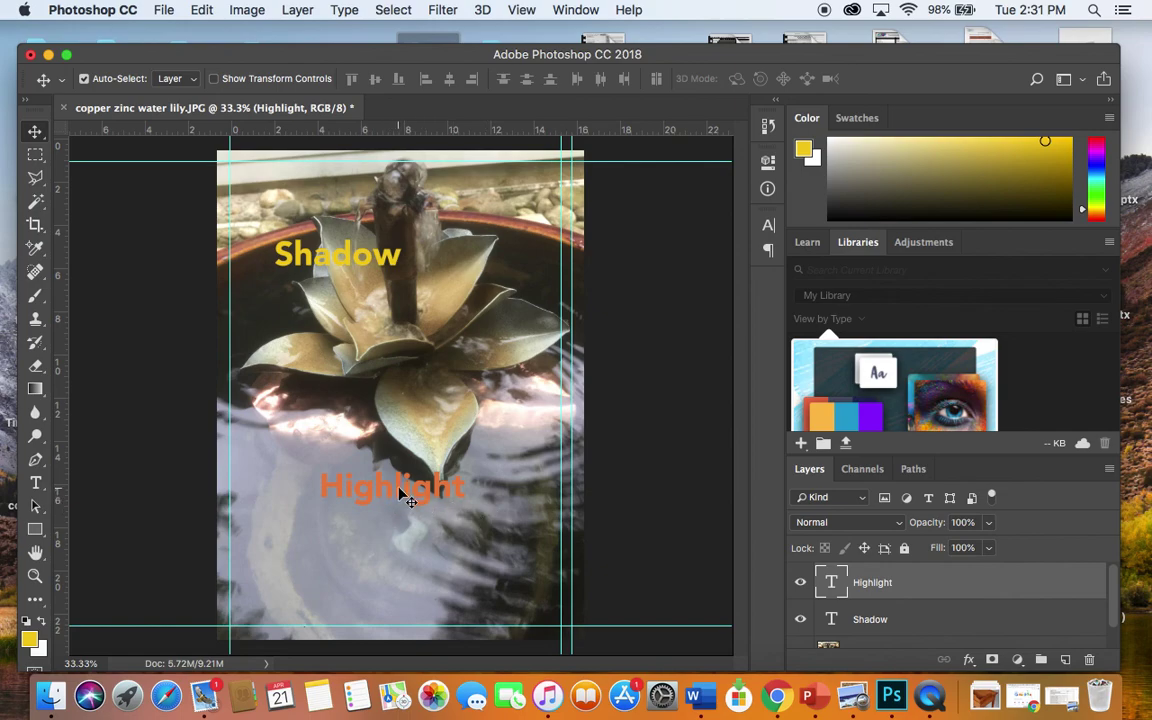
pyautogui.moveTo(409, 500); pyautogui.dragTo(371, 463)
pyautogui.click(201, 10)
pyautogui.click(232, 31)
pyautogui.press('Left')
pyautogui.press('Left')
pyautogui.press('Left')
pyautogui.press('Left')
pyautogui.press('Left')
pyautogui.press('Left')
pyautogui.press('Left')
pyautogui.press('Left')
pyautogui.press('Left')
pyautogui.press('Left')
pyautogui.press('Left')
pyautogui.press('Left')
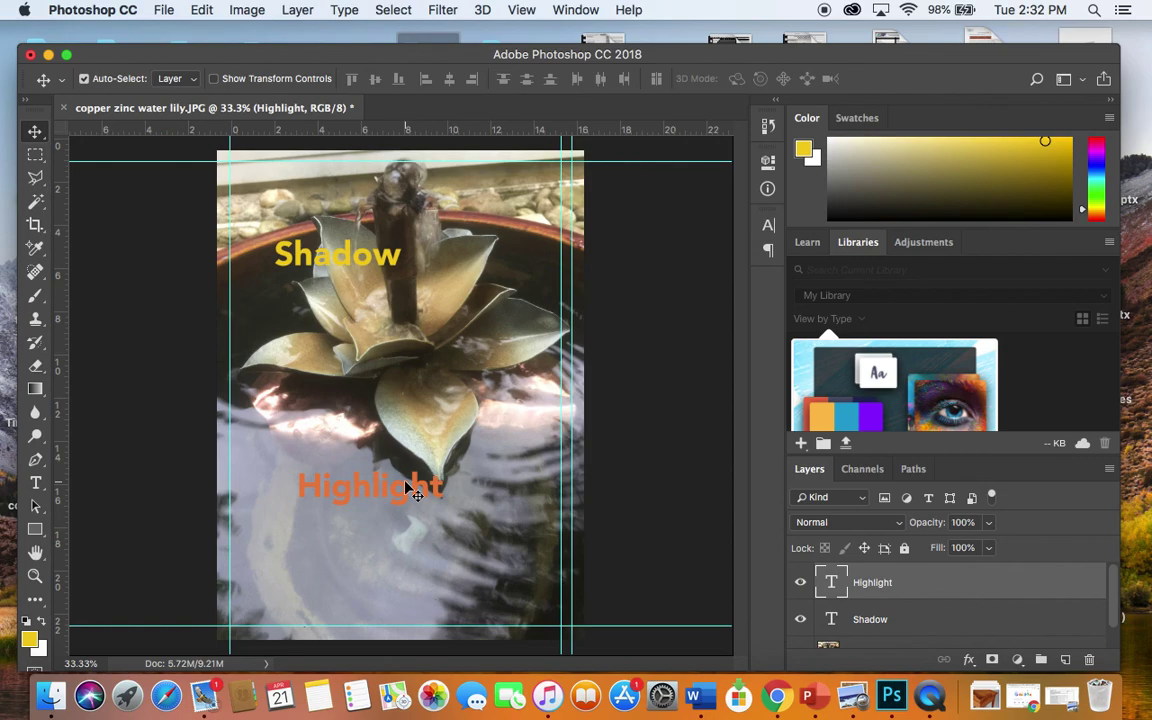
pyautogui.press('Right')
pyautogui.press('Right')
pyautogui.press('Right')
# - Convert the locked Background photo layer into an unlocked layer named Layer 0
pyautogui.scroll(-2, 1005, 578)
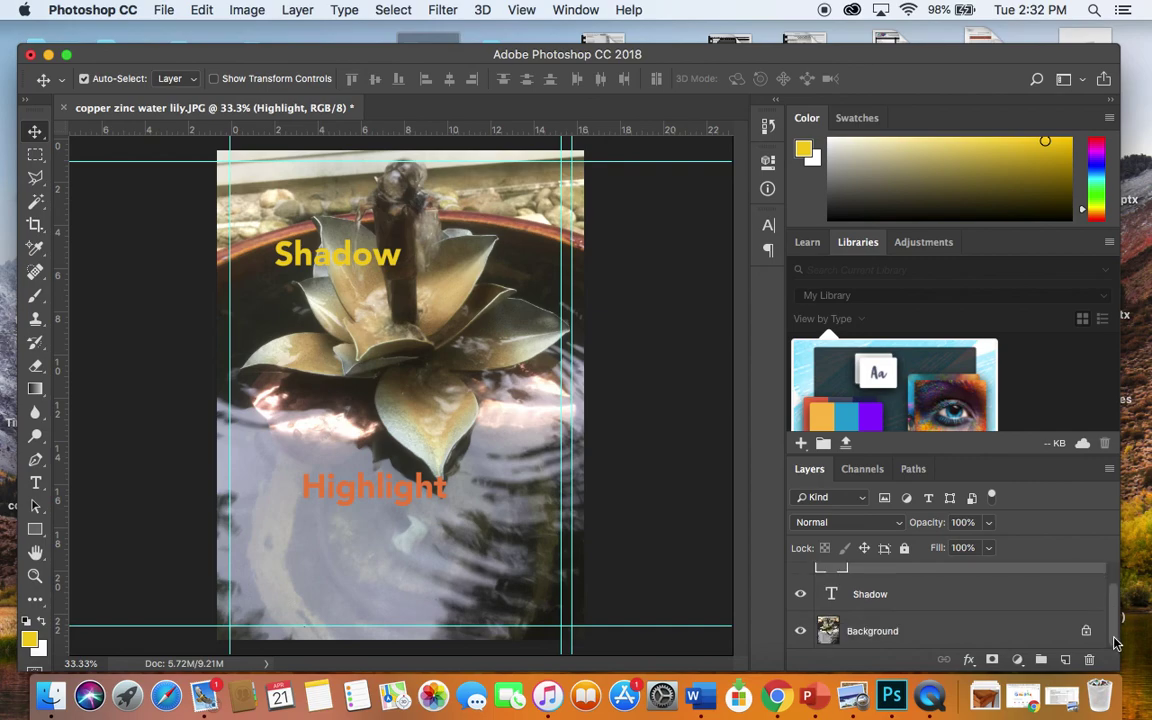
pyautogui.click(917, 630)
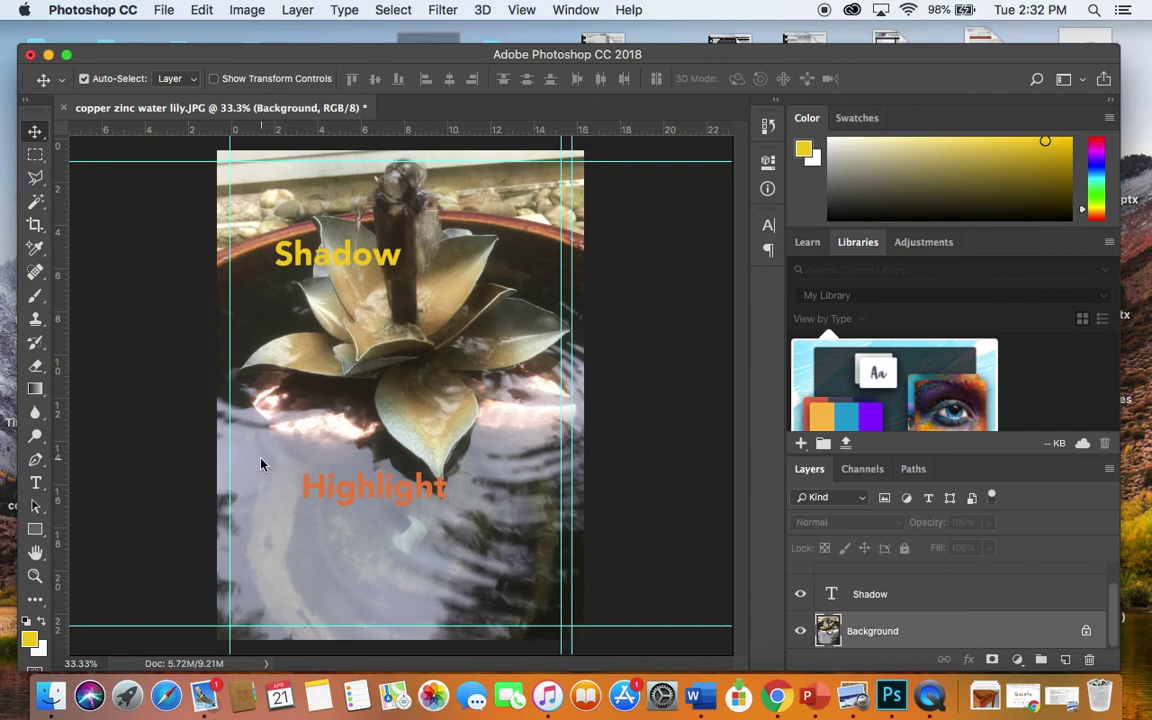
pyautogui.press('Right')
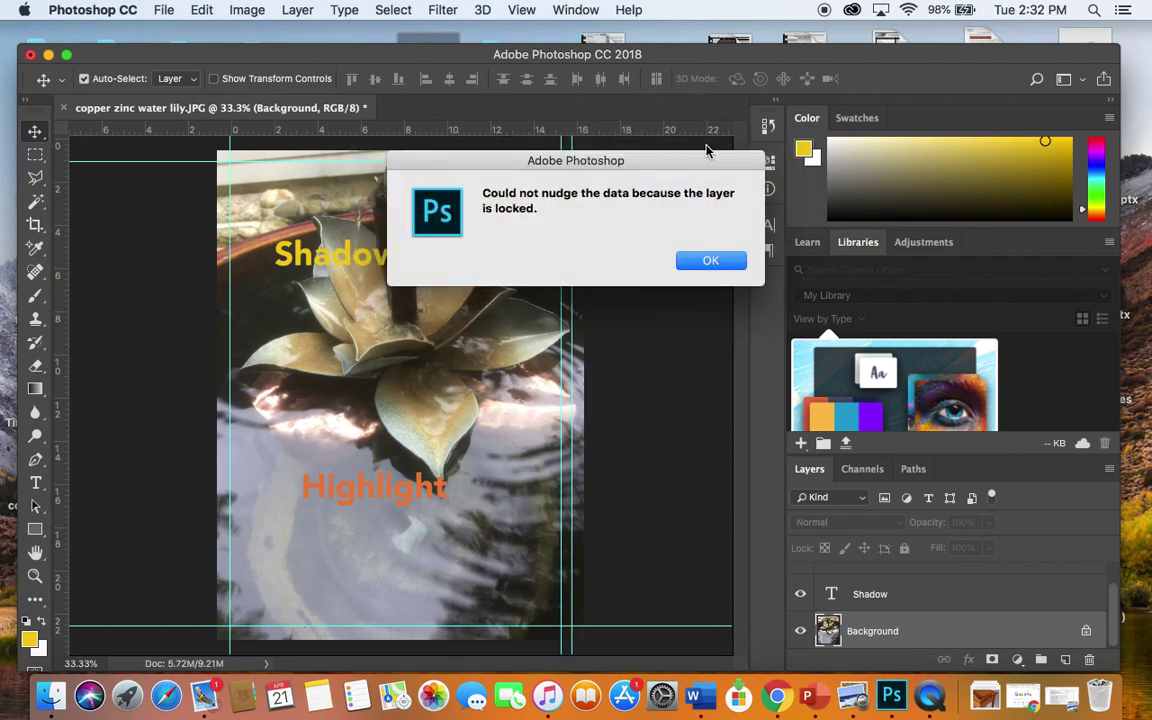
pyautogui.click(707, 262)
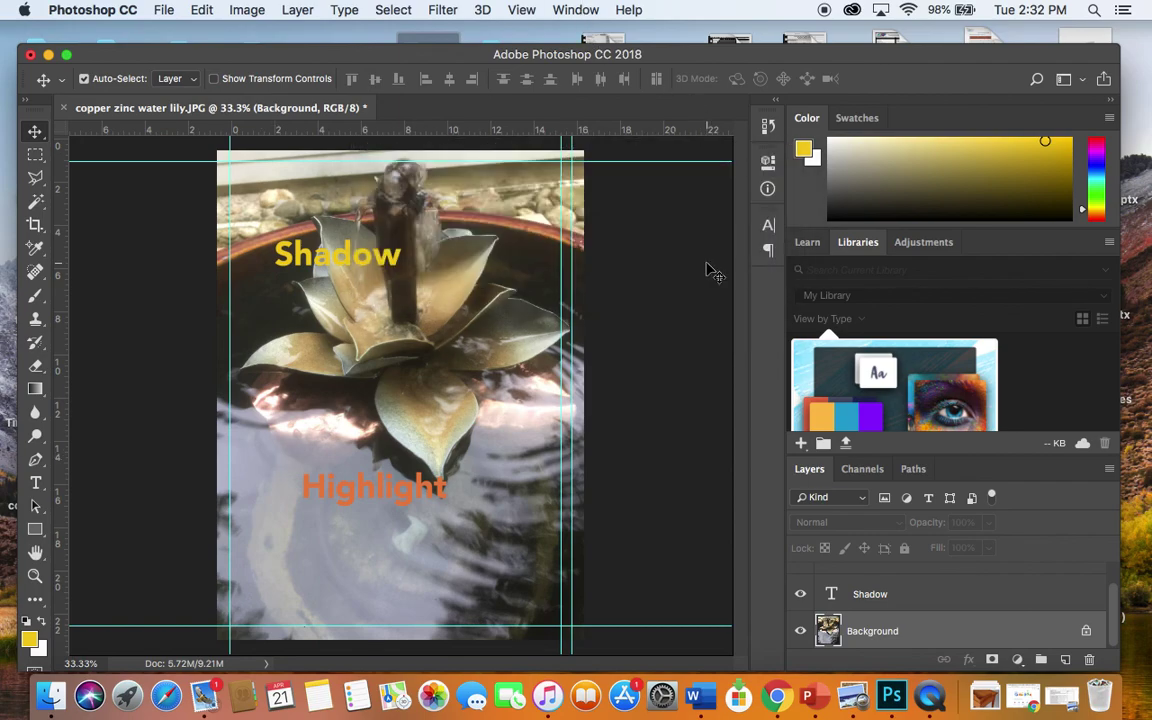
pyautogui.click(1086, 633)
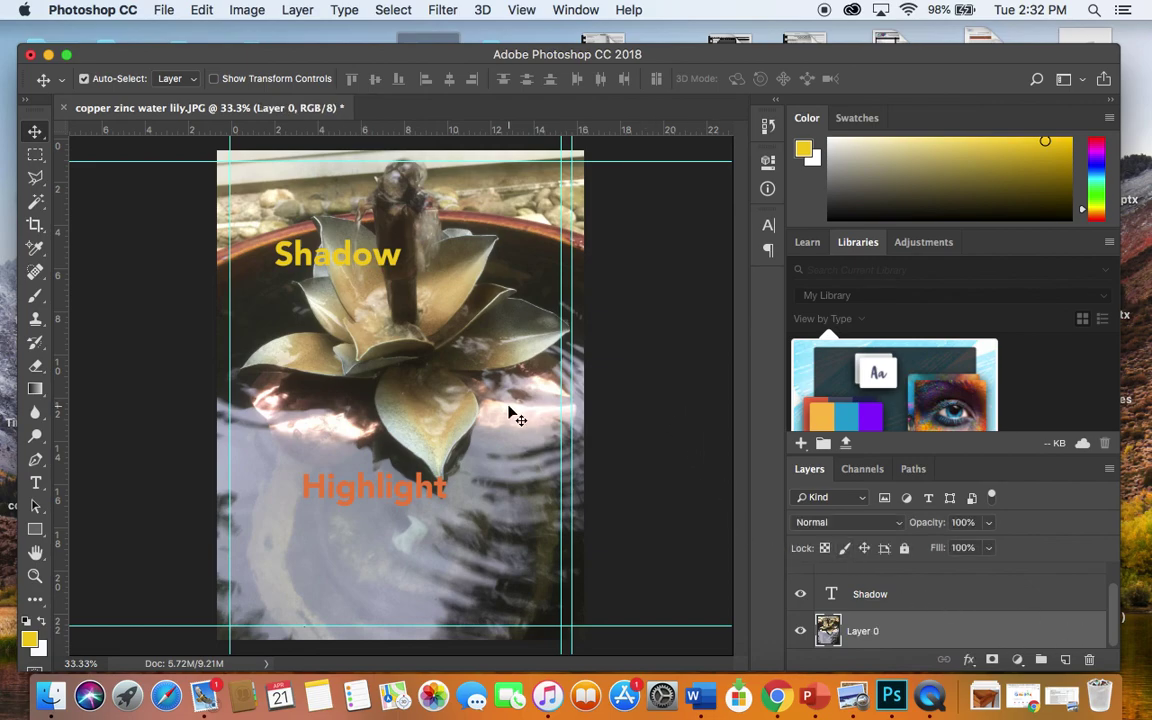
# - Drag Layer 0 a pixel left, leaving a thin transparent strip at the right edge
pyautogui.moveTo(510, 413); pyautogui.dragTo(509, 412)
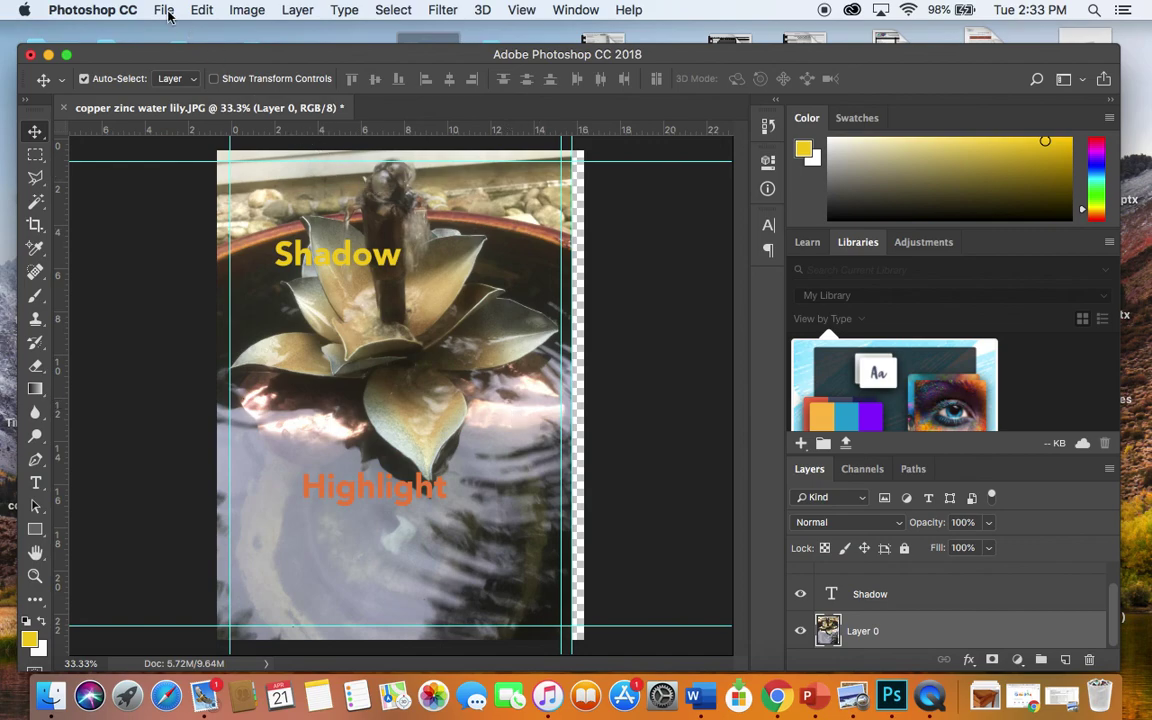
# - Undo the photo nudge and select Highlight, Shadow and Layer 0 together
pyautogui.click(202, 12)
pyautogui.click(224, 33)
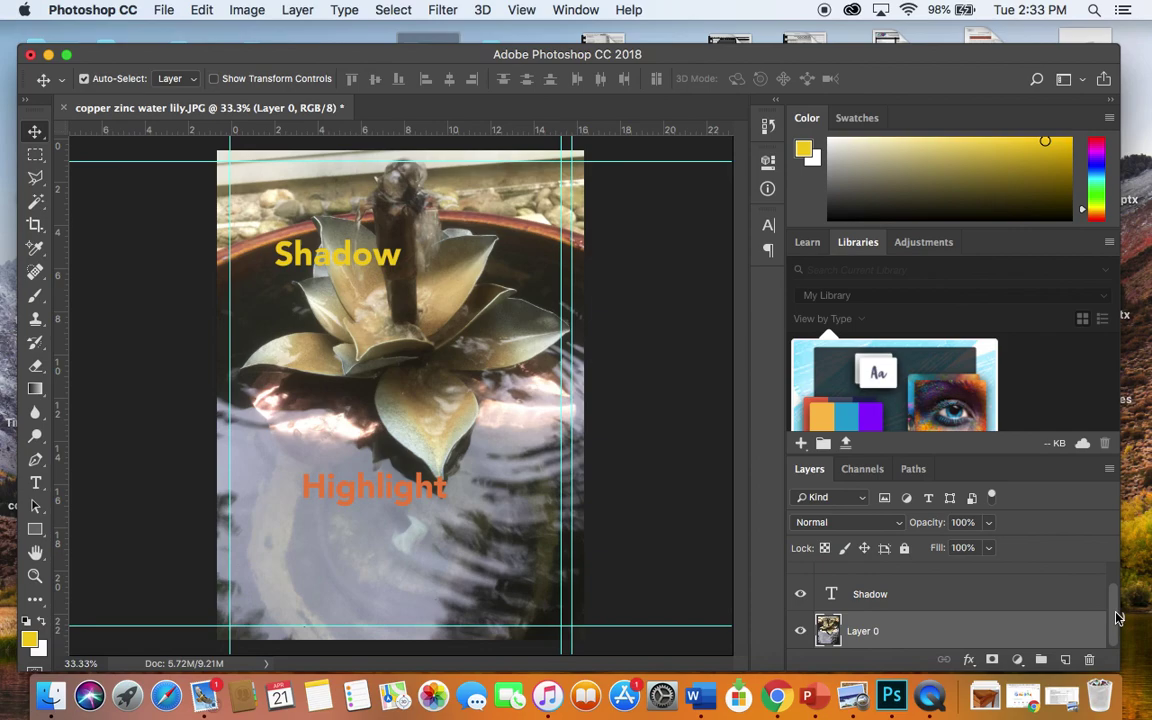
pyautogui.moveTo(1117, 617); pyautogui.dragTo(1110, 582)
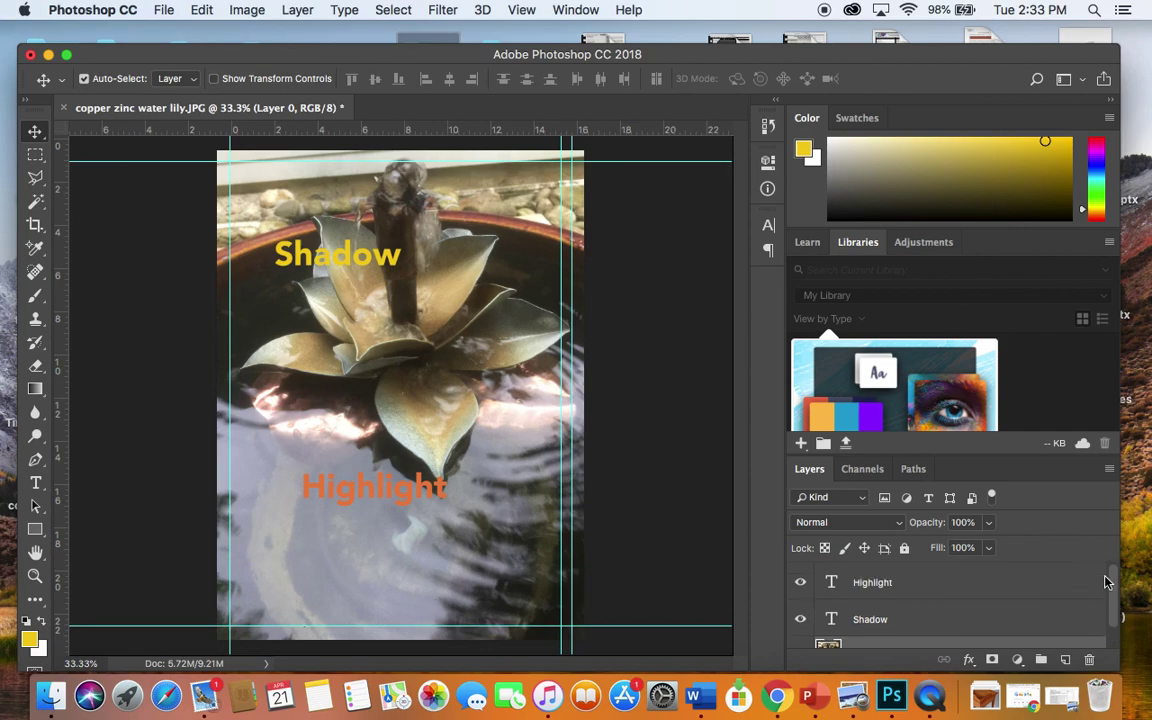
pyautogui.click(946, 580)
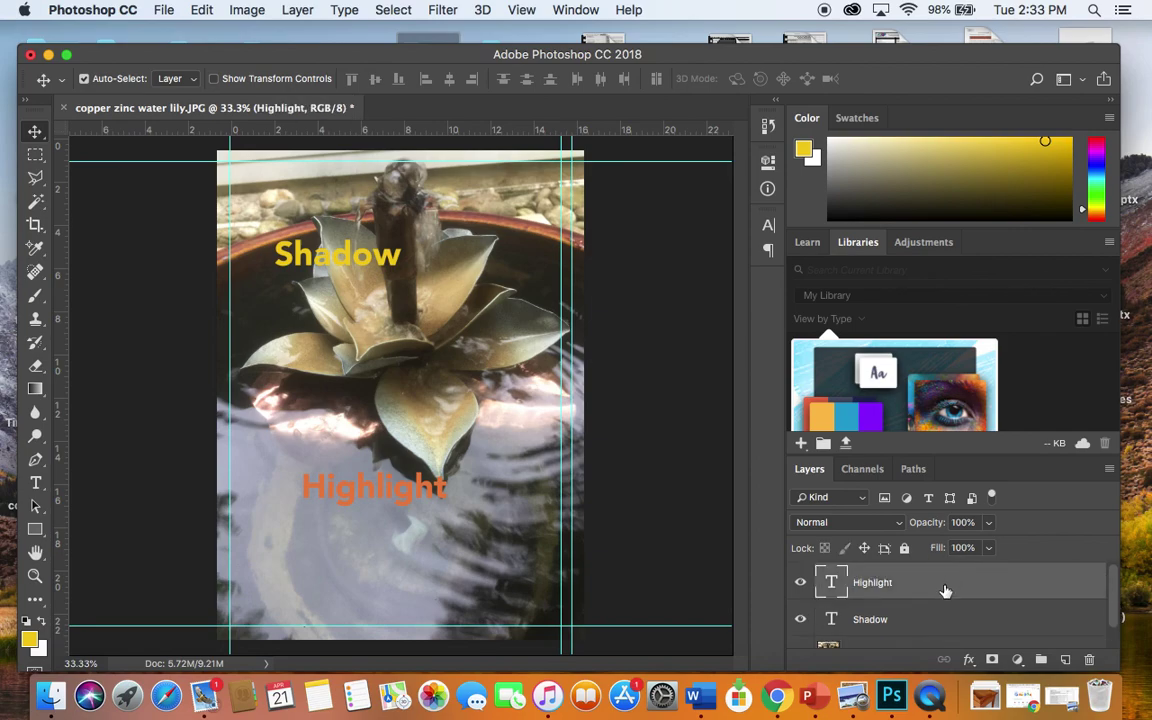
pyautogui.keyDown('shift'); pyautogui.click(946, 619); pyautogui.keyUp('shift')
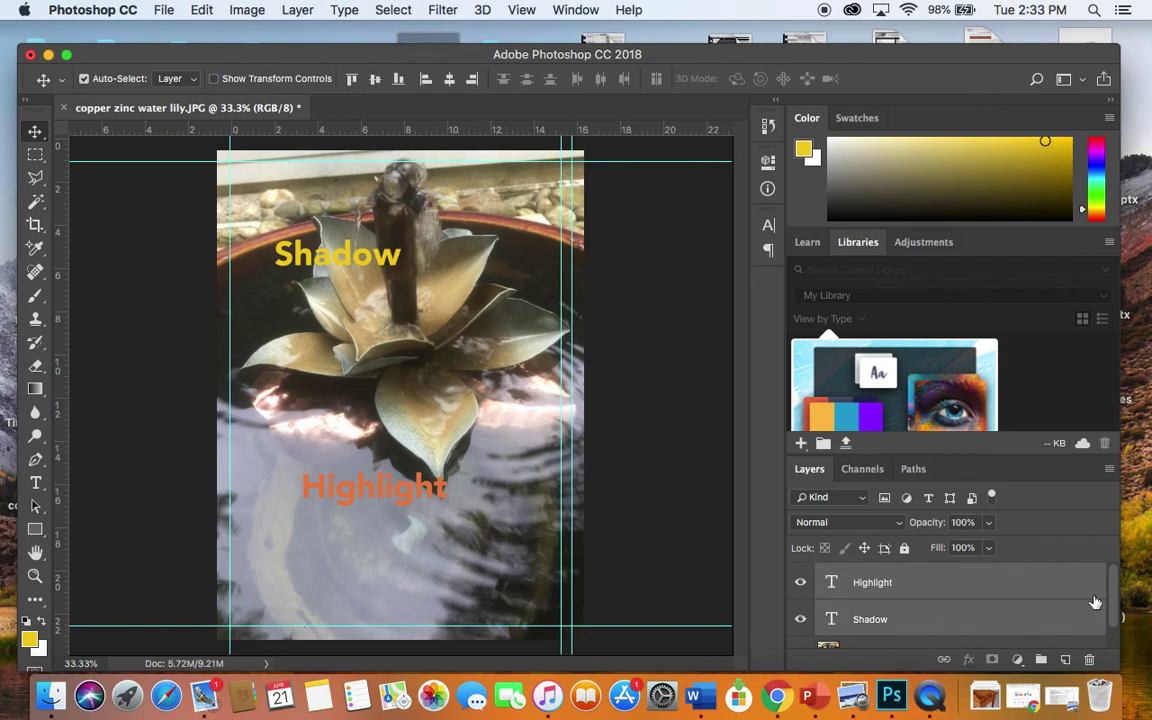
pyautogui.scroll(-1, 1108, 594)
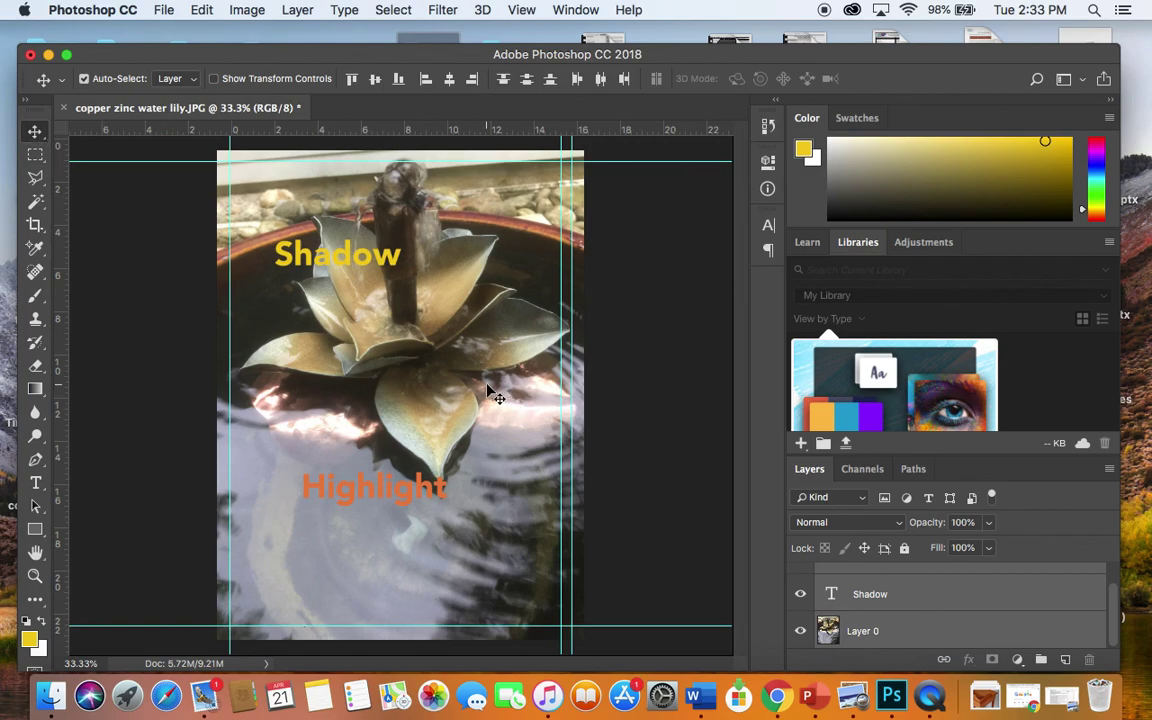
# - Nudge all three selected layers three steps to the left
pyautogui.press('alt+super+z')
pyautogui.press('alt+super+z')
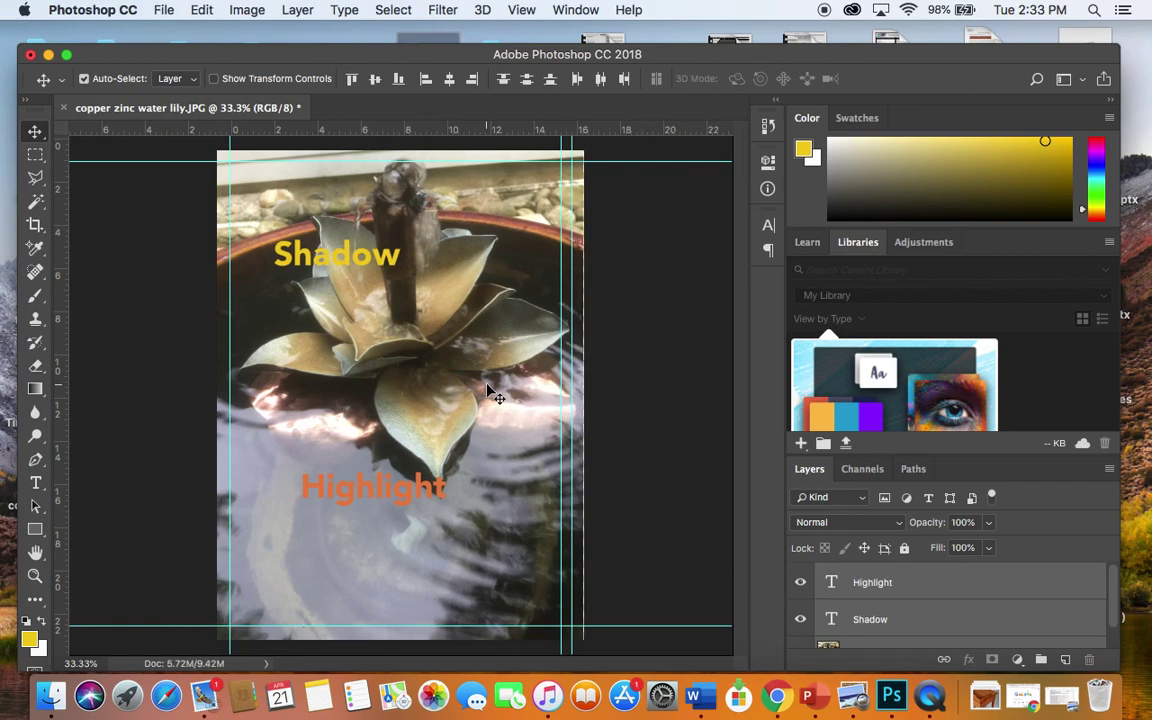
pyautogui.press('alt+super+z')
pyautogui.press('alt+super+z')
pyautogui.press('alt+super+z')
pyautogui.press('alt+super+z')
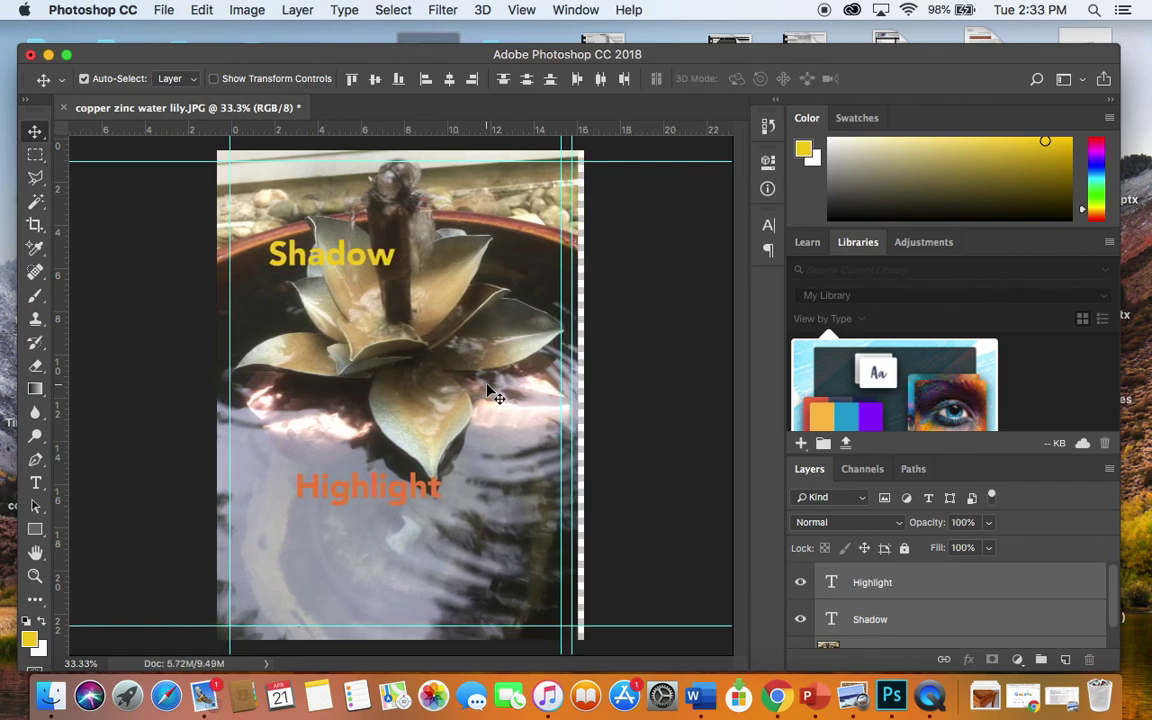
pyautogui.press('alt+super+z')
pyautogui.press('alt+super+z')
pyautogui.press('alt+super+z')
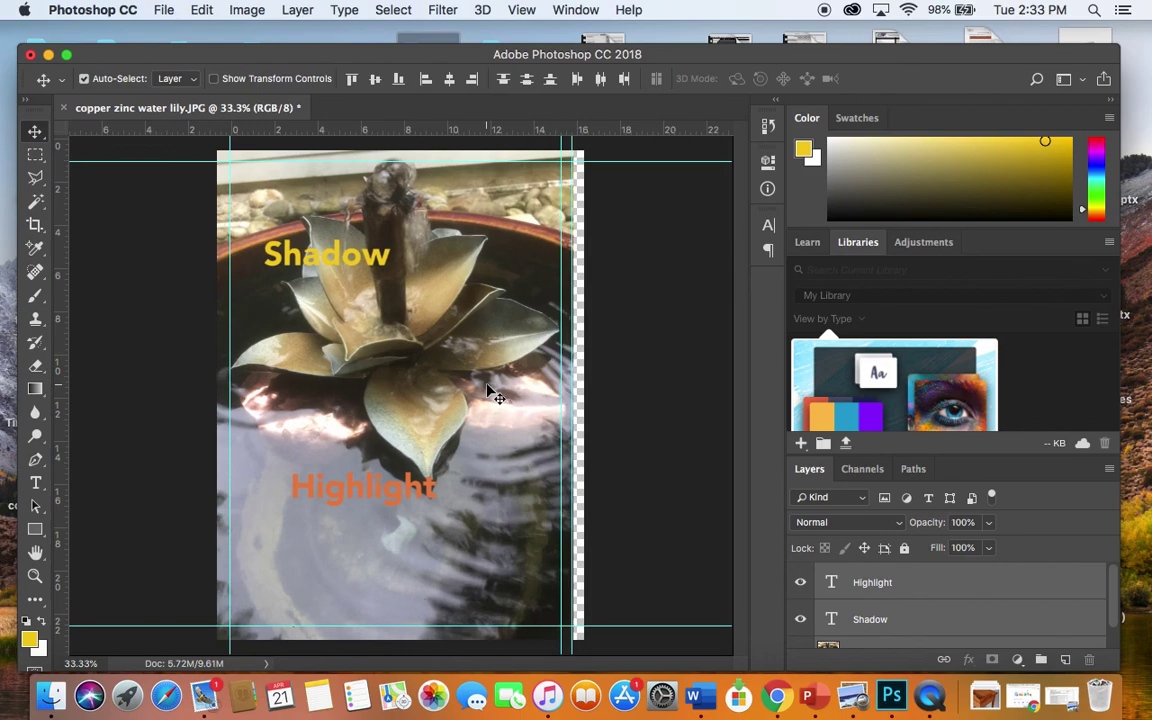